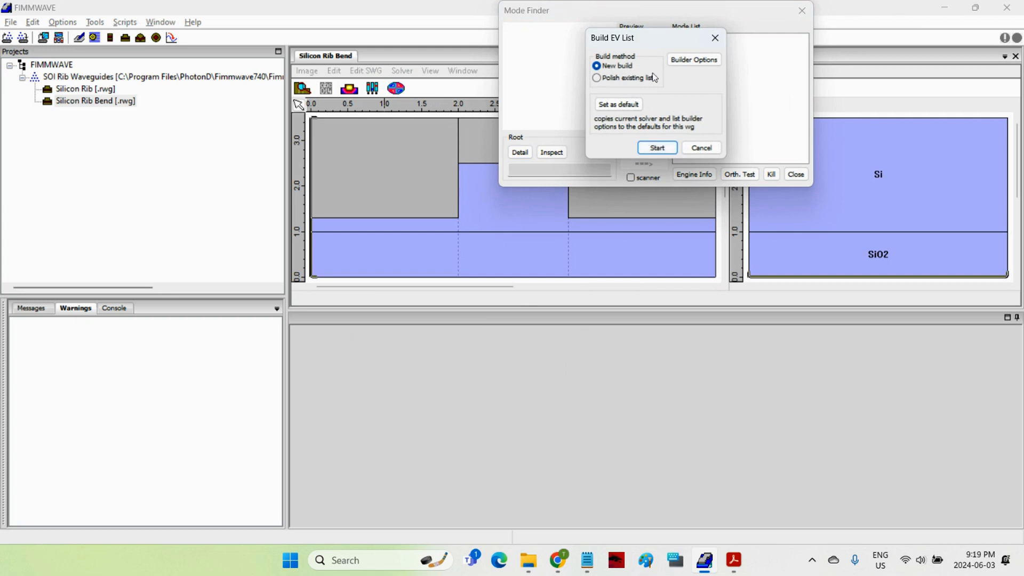
Step: Build a new mode list for the Silicon Rib Bend waveguide, then close the Mode Finder saving the mode list changes
click(668, 150)
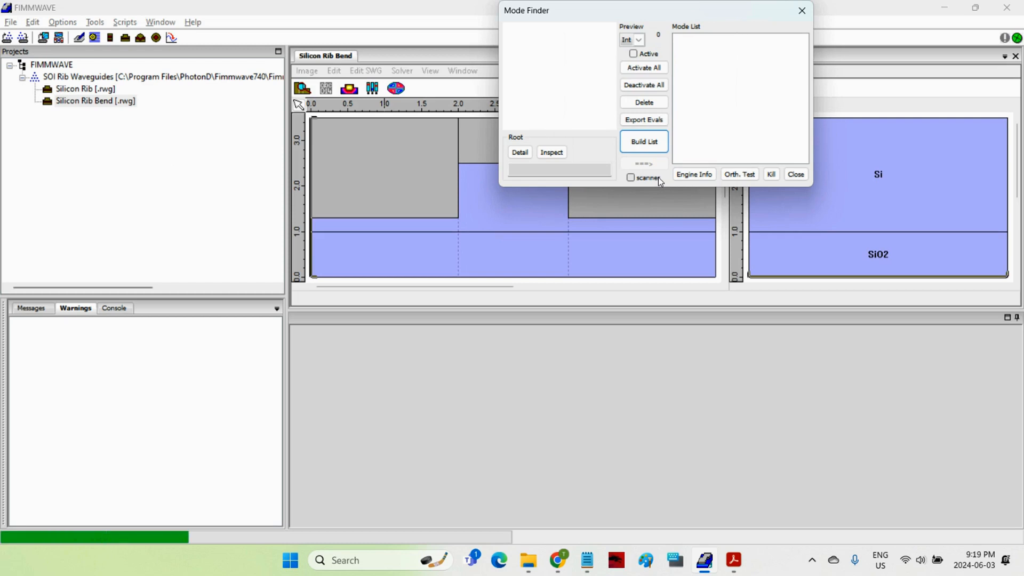
drag(660, 10, 486, 158)
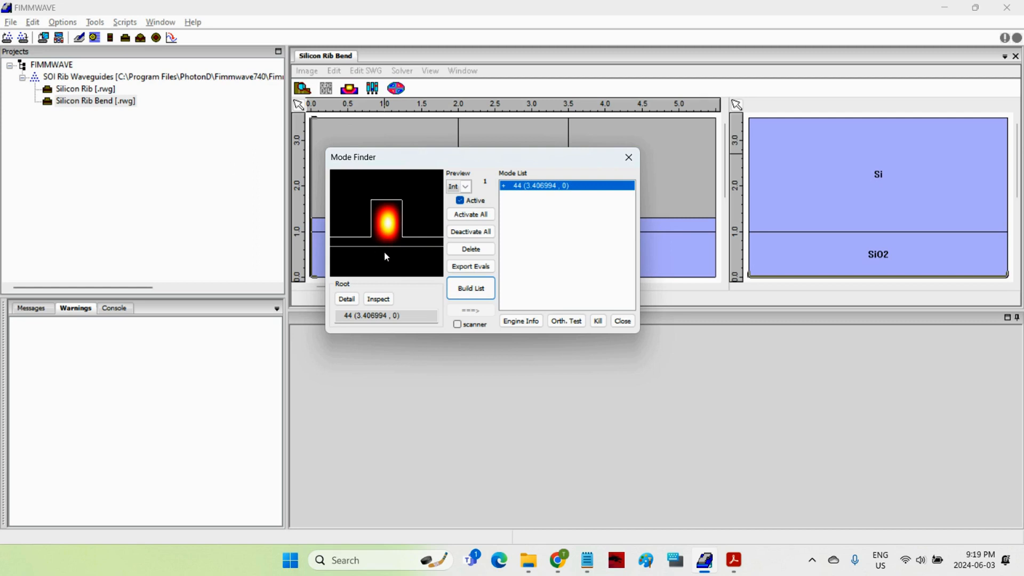
click(627, 323)
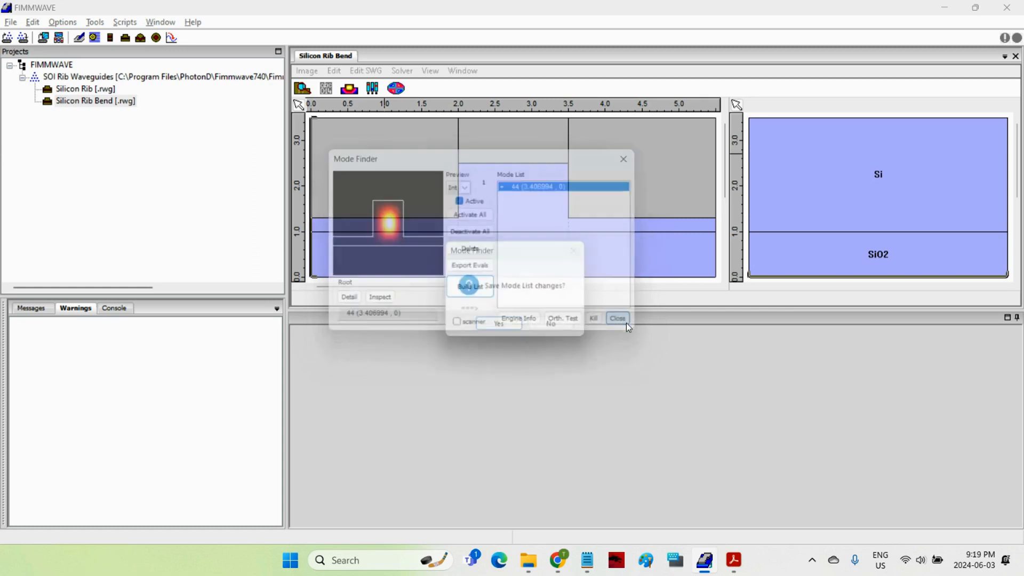
click(499, 329)
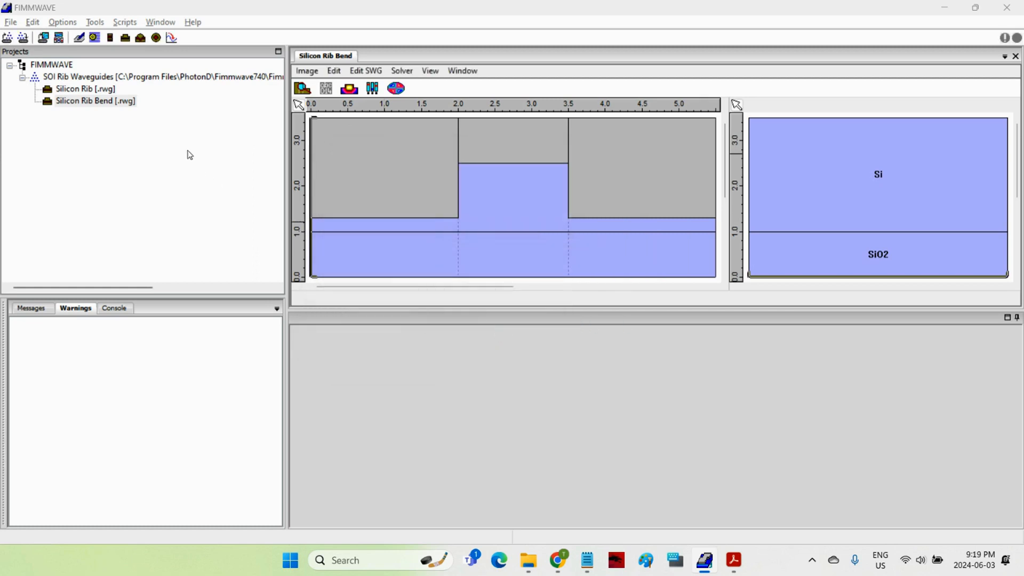
Step: Add a Variables node named "Variables" to the SOI Rib Waveguides project and open it
click(146, 78)
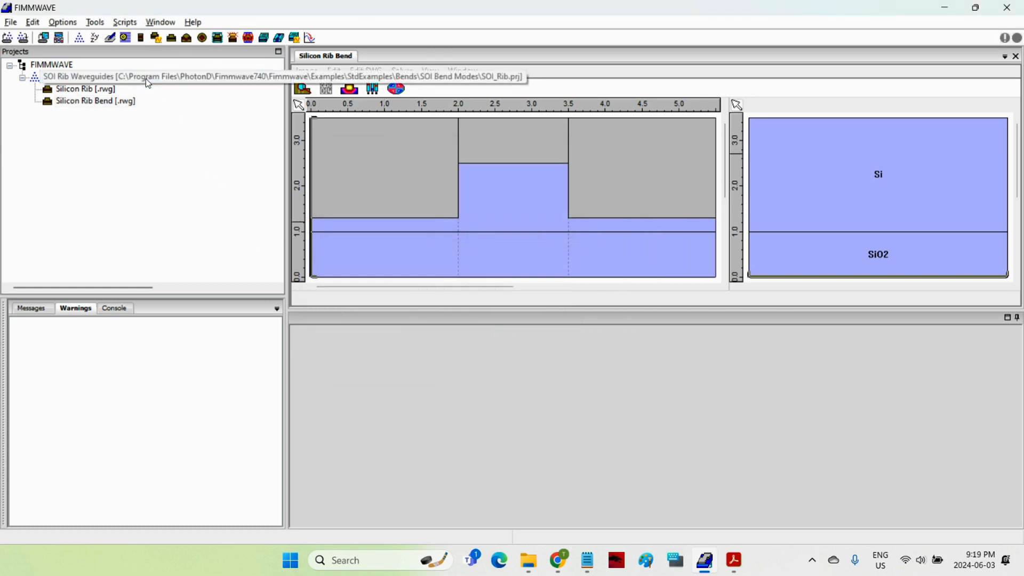
click(95, 38)
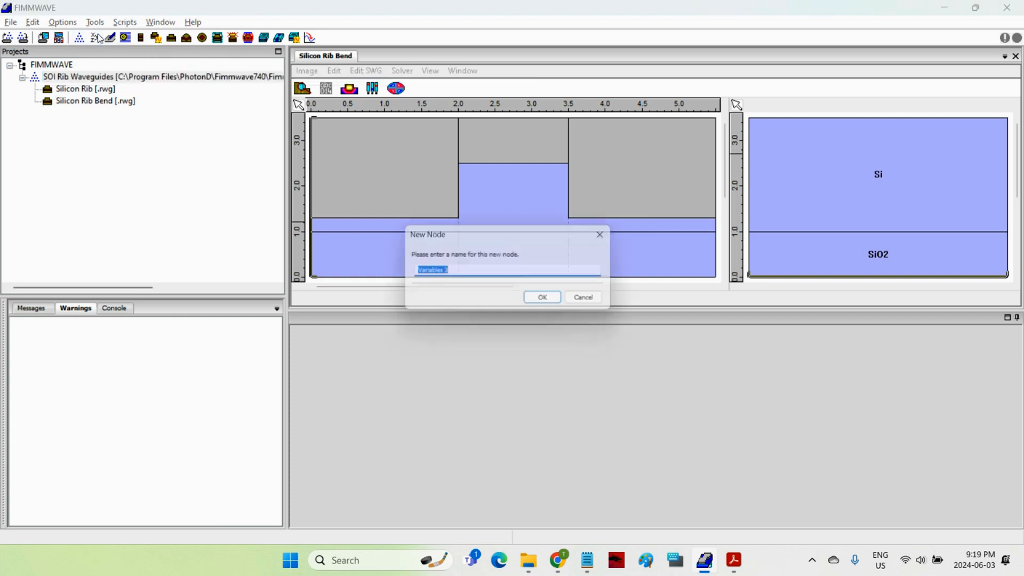
key(End)
key(BackSpace)
key(BackSpace)
click(532, 301)
double_click(80, 117)
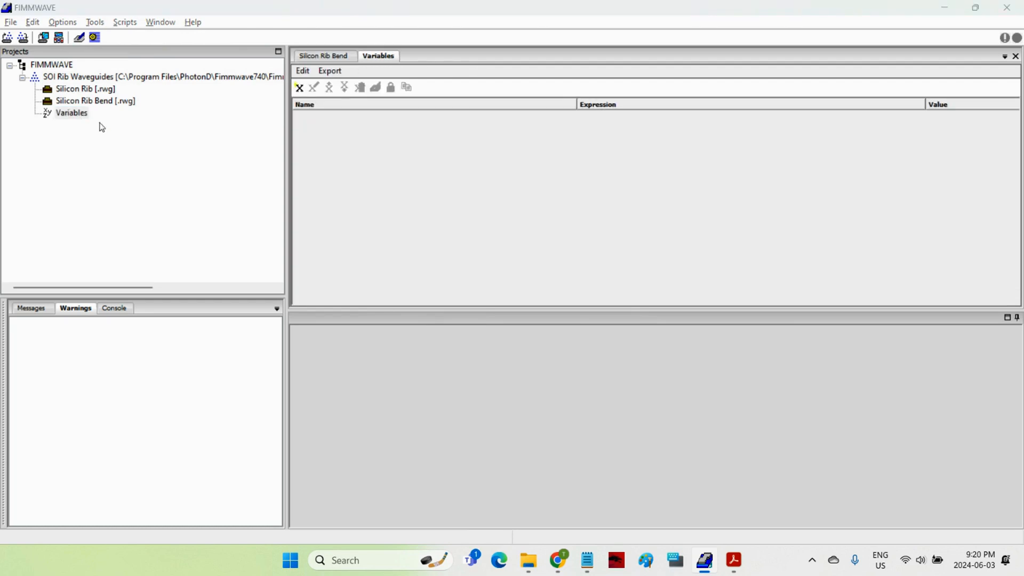
Step: Create a variable named radius with the expression 100
click(300, 89)
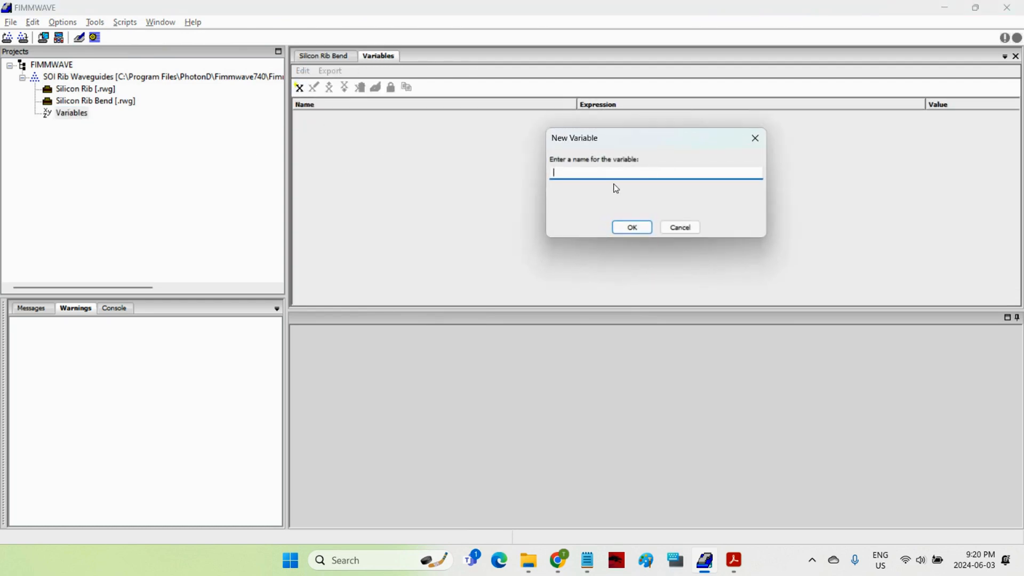
text(radius)
click(639, 228)
double_click(616, 116)
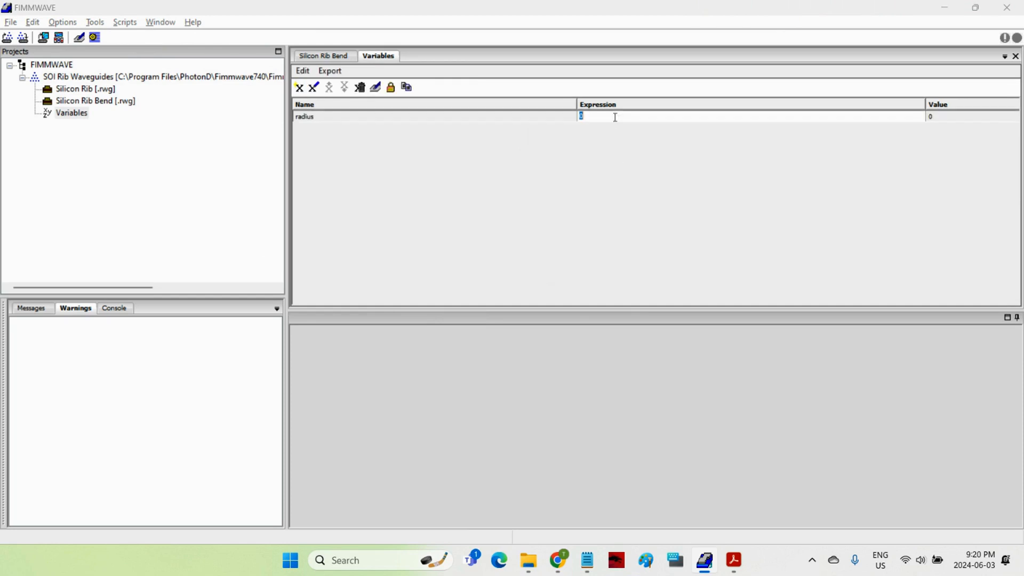
text(100)
click(600, 159)
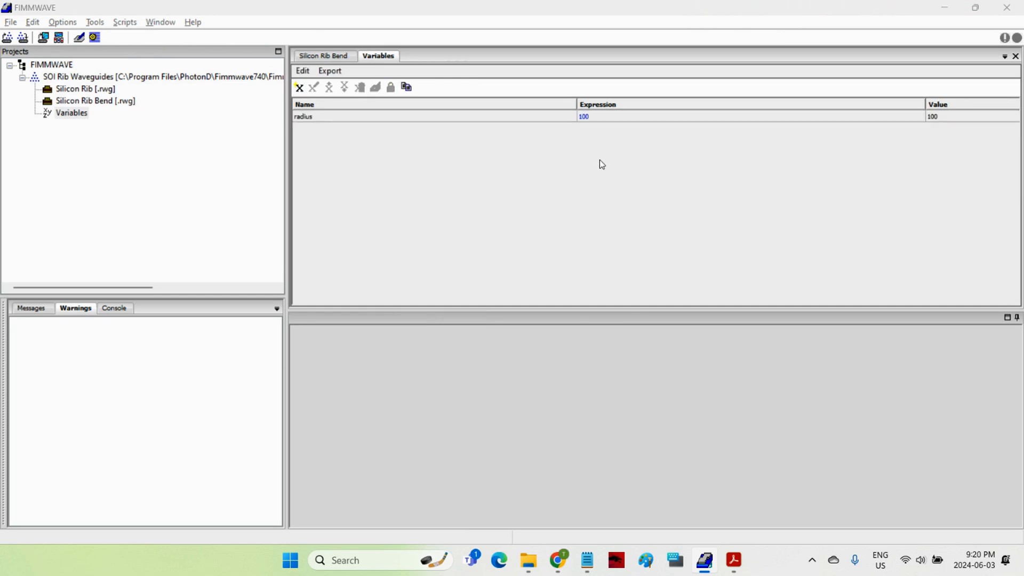
Step: Set the Silicon Rib Bend solver's curvature hCurv to 1/radius and accept the solver options
click(317, 55)
click(373, 88)
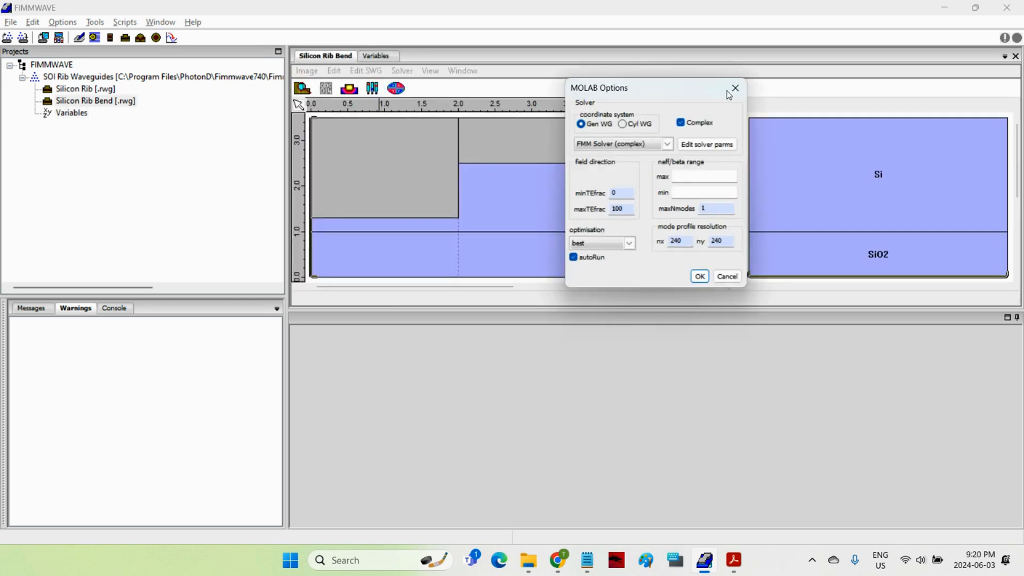
click(707, 144)
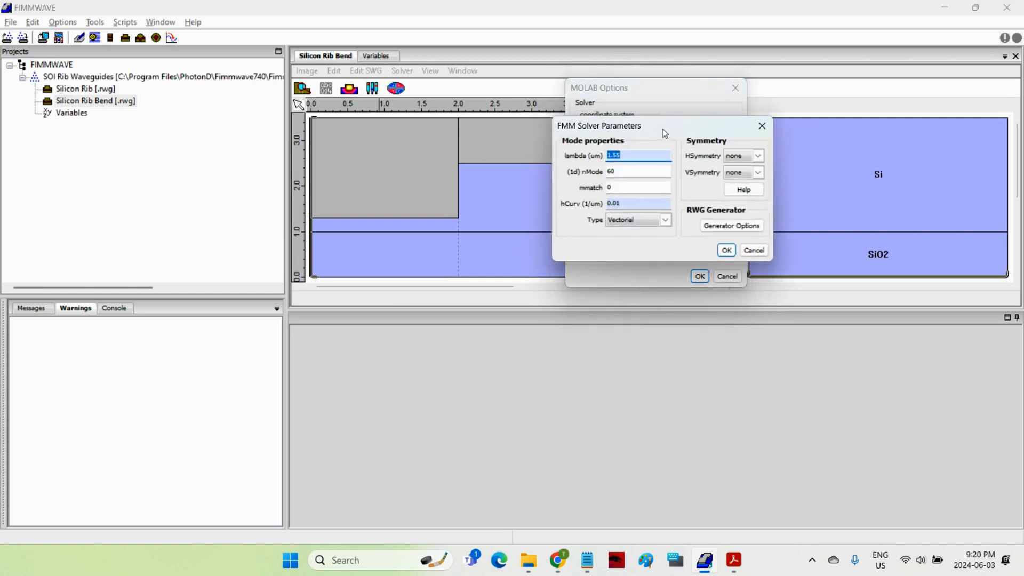
drag(666, 133, 735, 176)
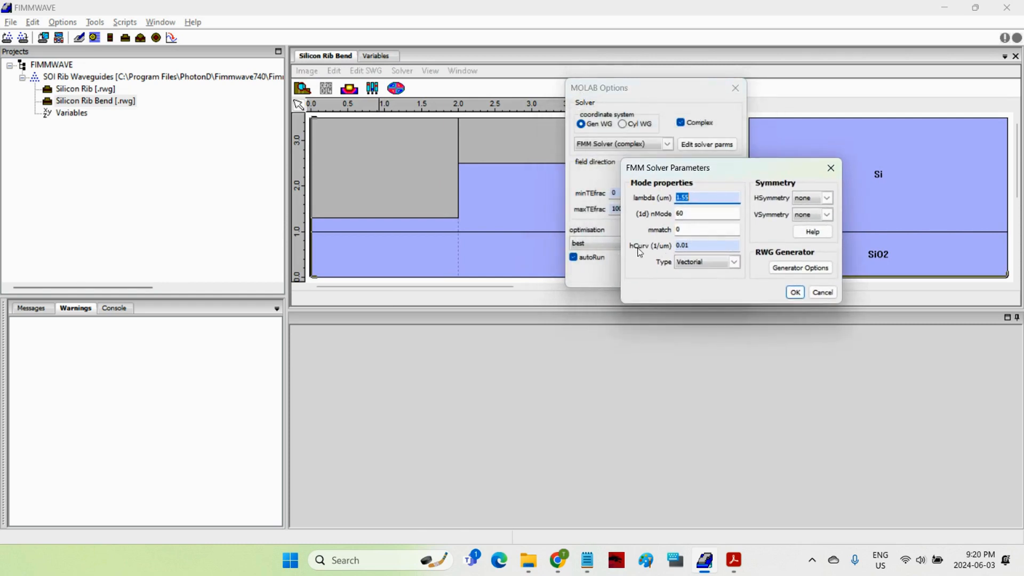
click(689, 246)
text(1/radius)
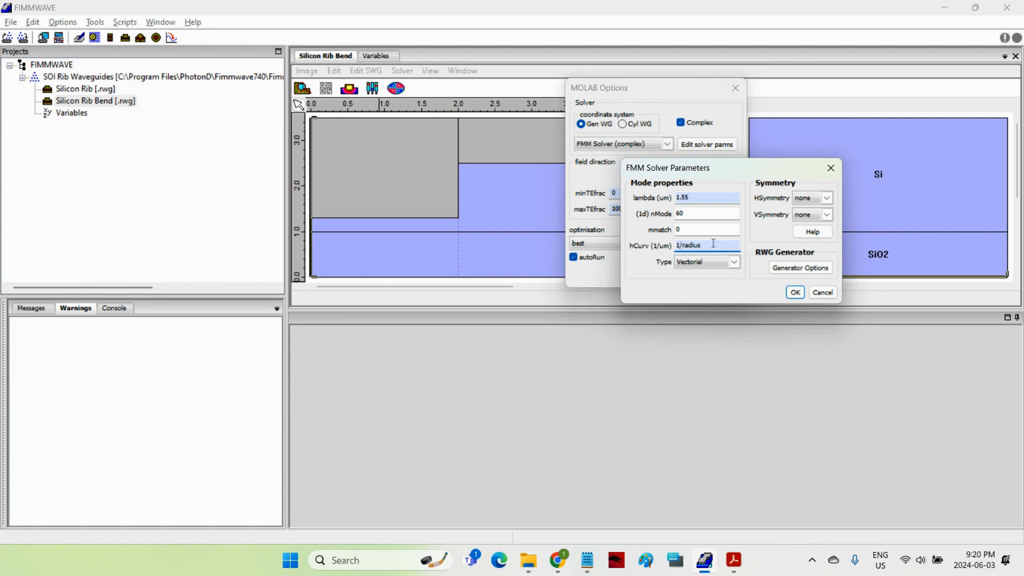
click(796, 292)
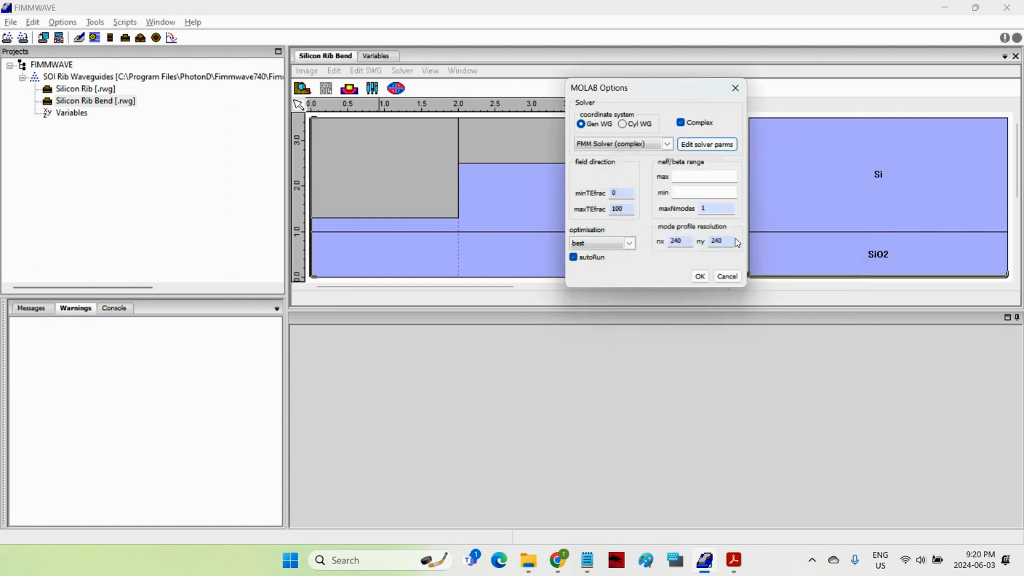
click(699, 277)
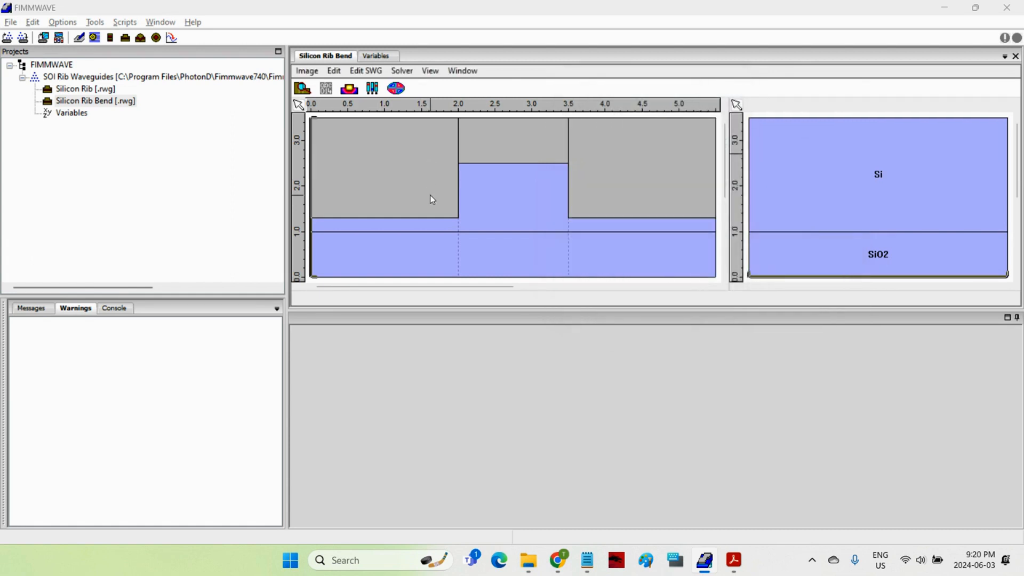
Step: Rebuild the bend waveguide's mode list as a new build and close the Mode Finder saving changes
click(396, 88)
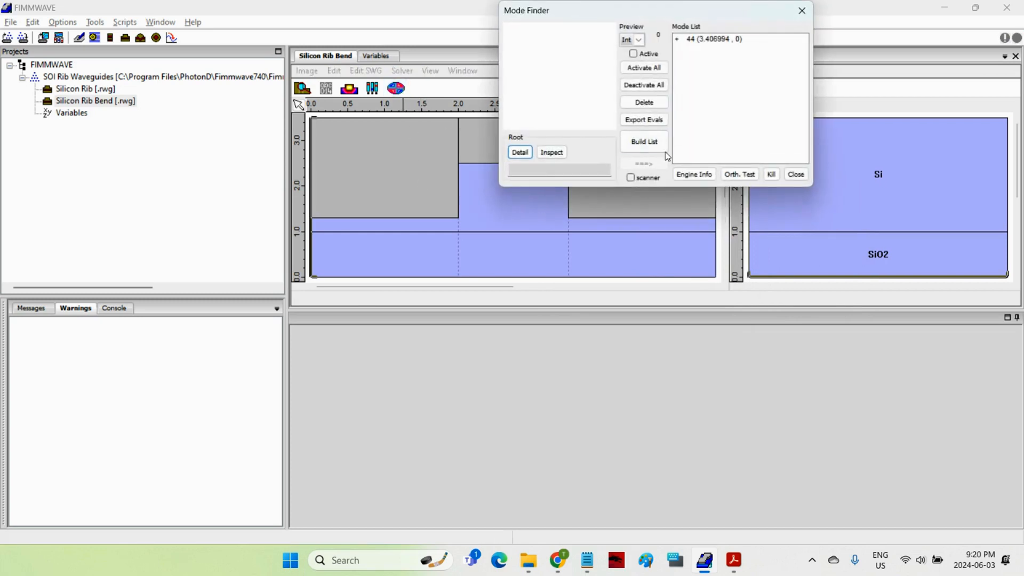
click(646, 143)
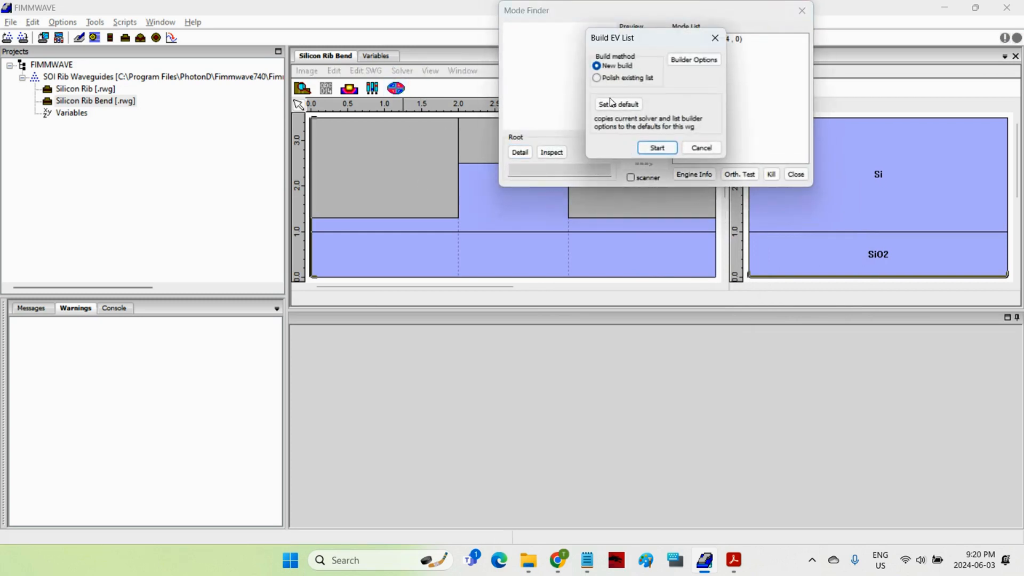
click(657, 148)
key(Return)
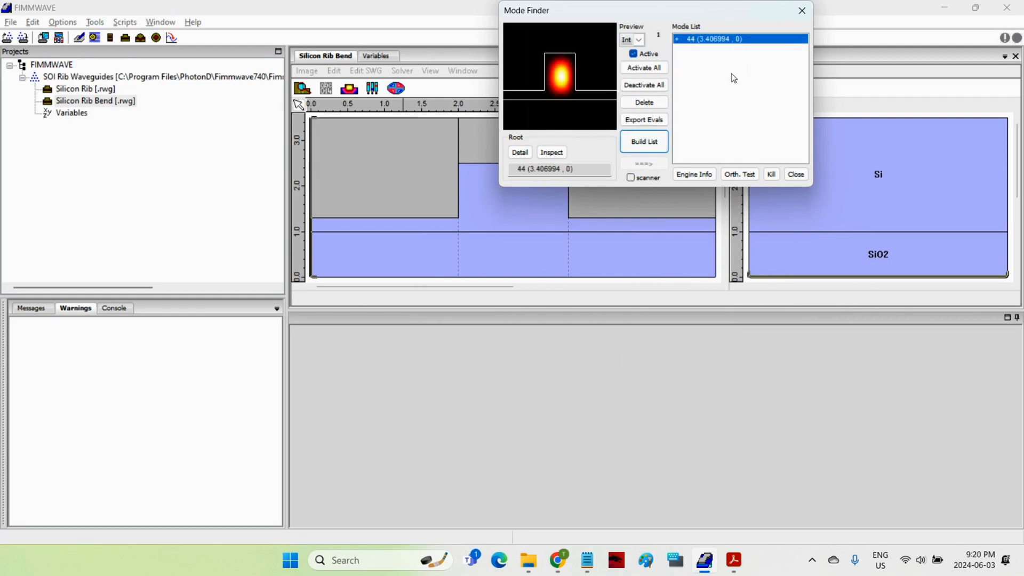
click(797, 176)
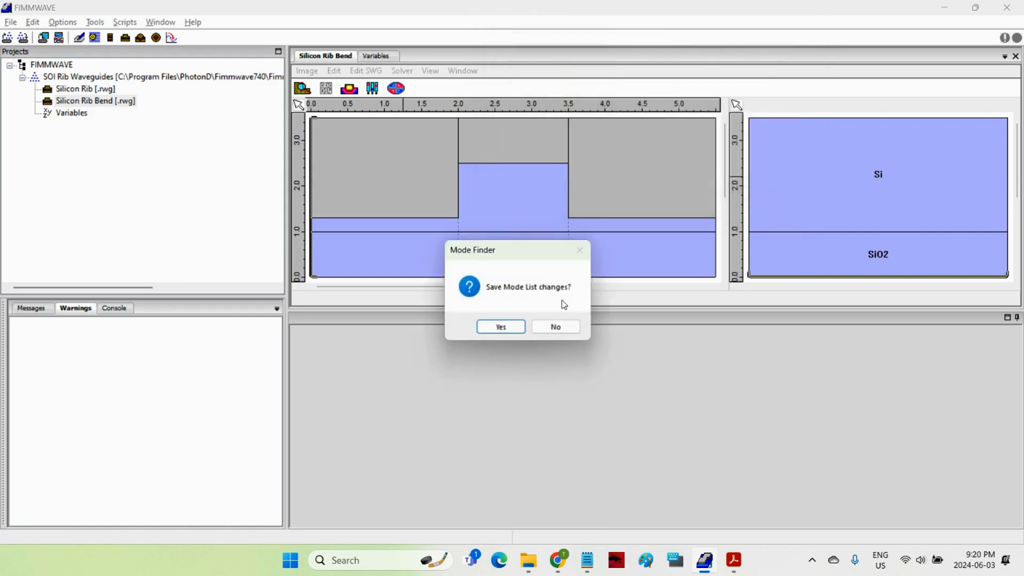
click(504, 327)
Step: Change the radius variable's expression to 25
click(372, 60)
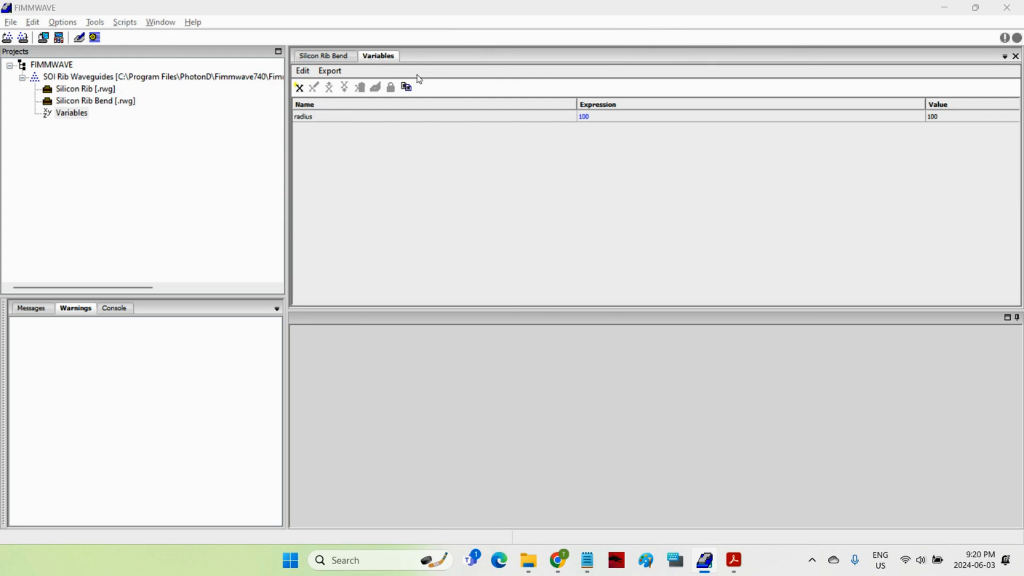
click(629, 116)
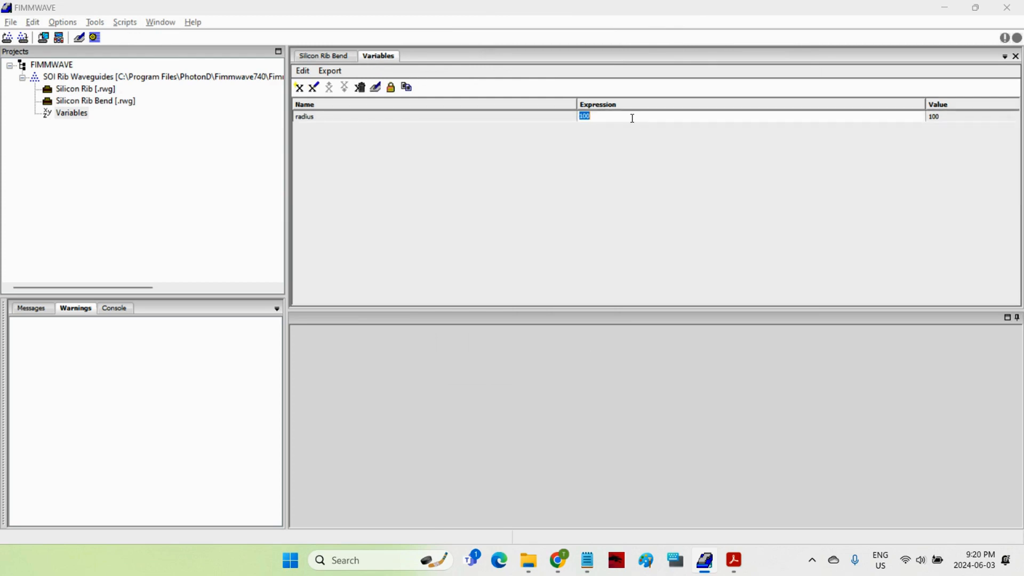
text(25)
click(612, 178)
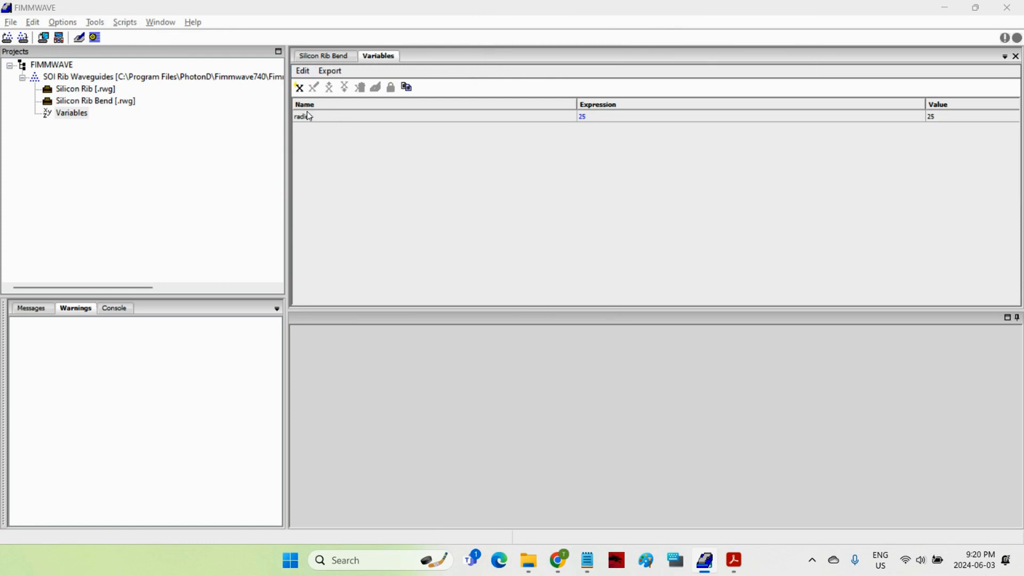
Step: Set the bend waveguide's right-hand boundary condition to Transparent in the RWG Editor
click(308, 56)
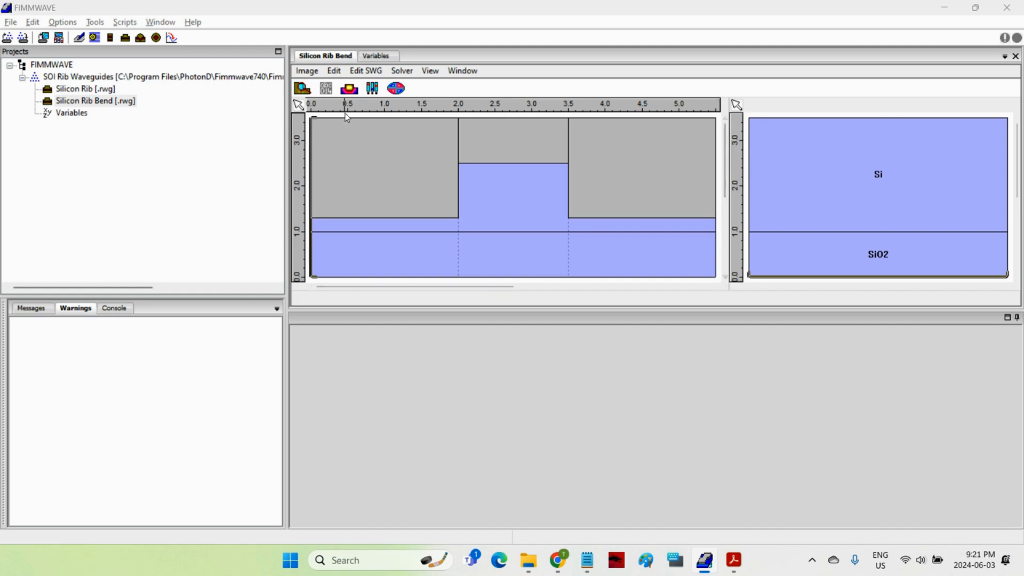
click(303, 89)
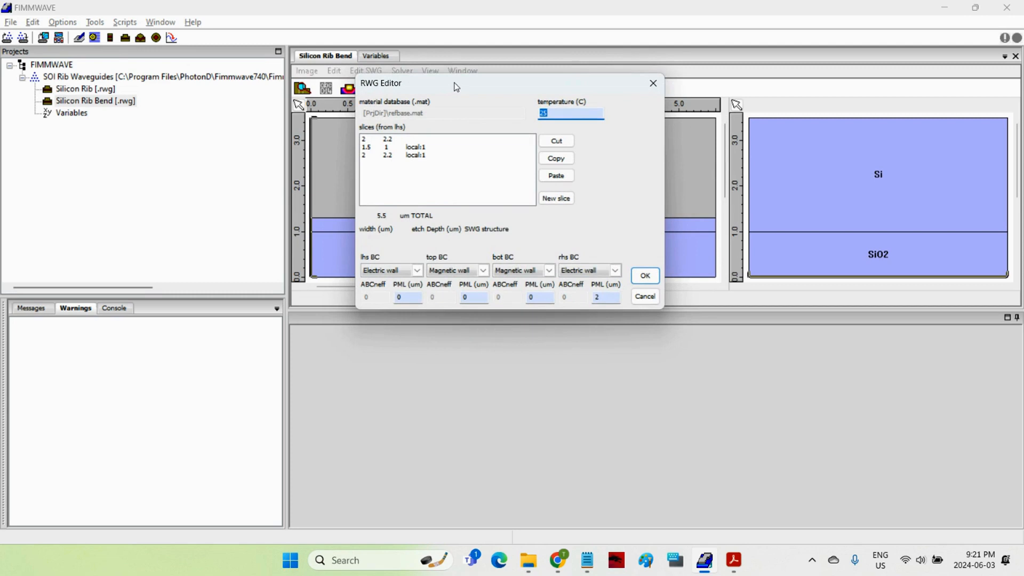
drag(456, 87, 459, 126)
click(601, 337)
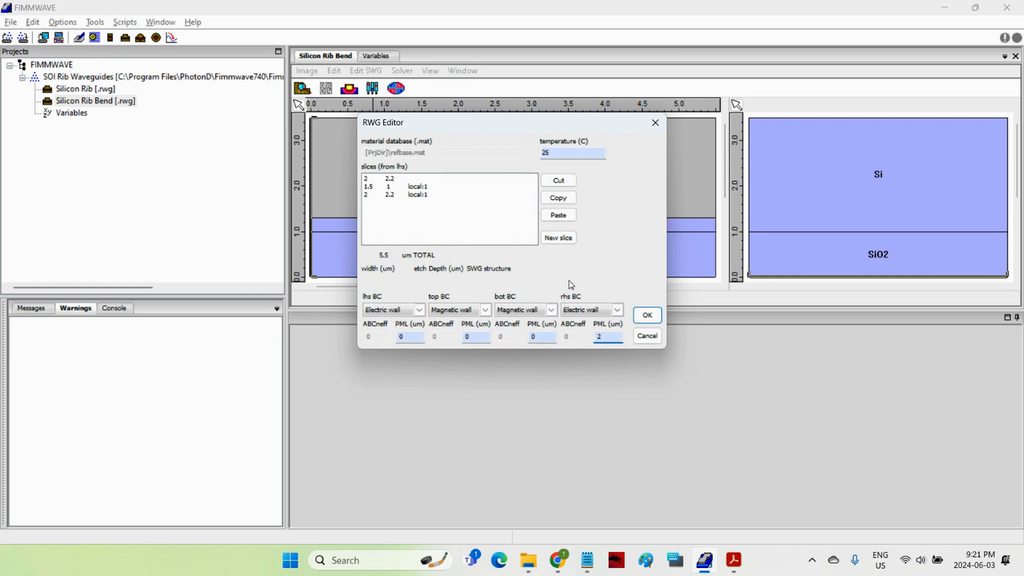
click(586, 315)
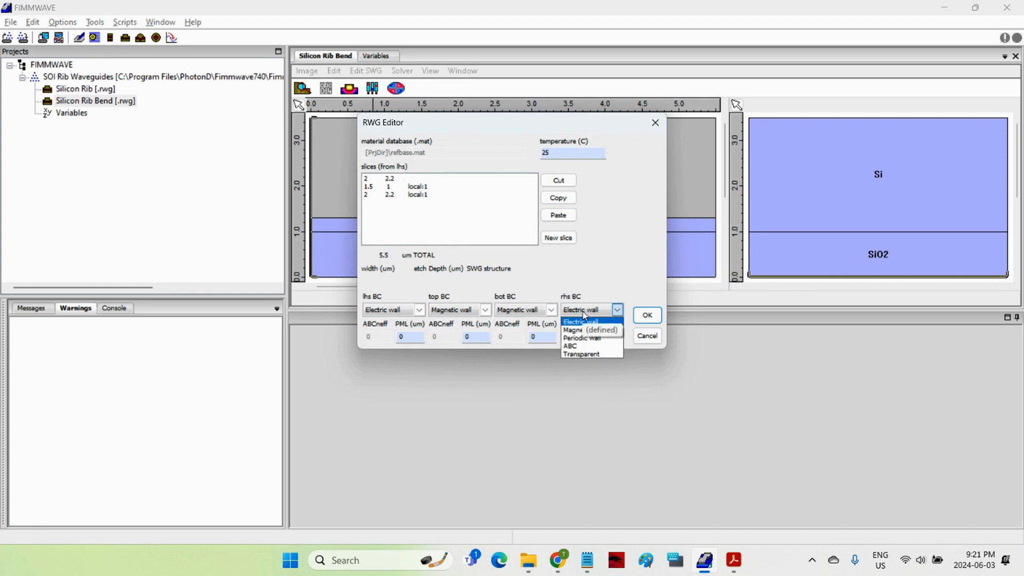
click(576, 354)
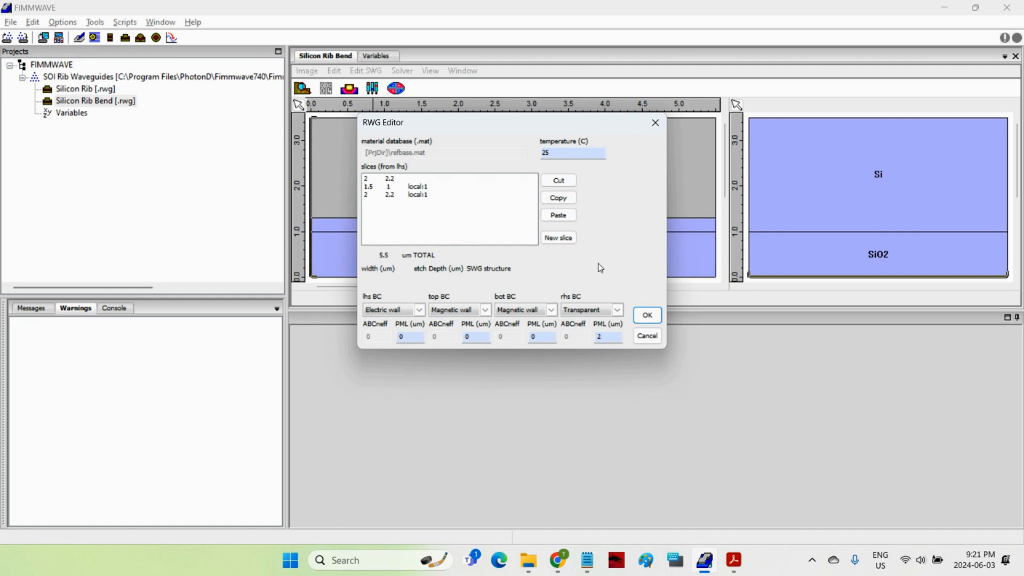
click(649, 316)
Step: Polish the existing mode list in the Mode Finder, then close it saving the mode list changes
click(399, 96)
drag(674, 16, 519, 149)
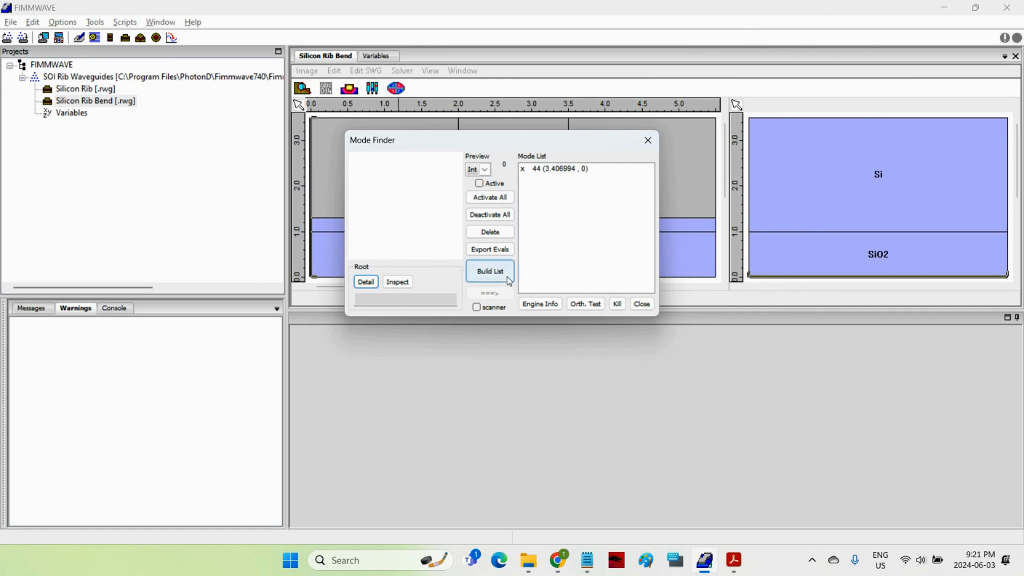
click(480, 274)
drag(496, 177, 636, 200)
click(603, 239)
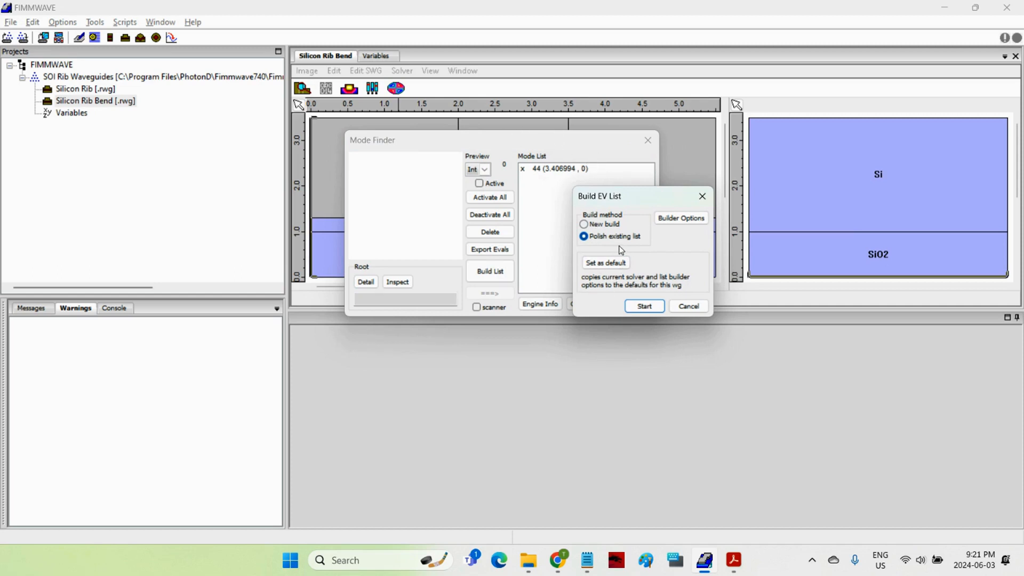
click(645, 306)
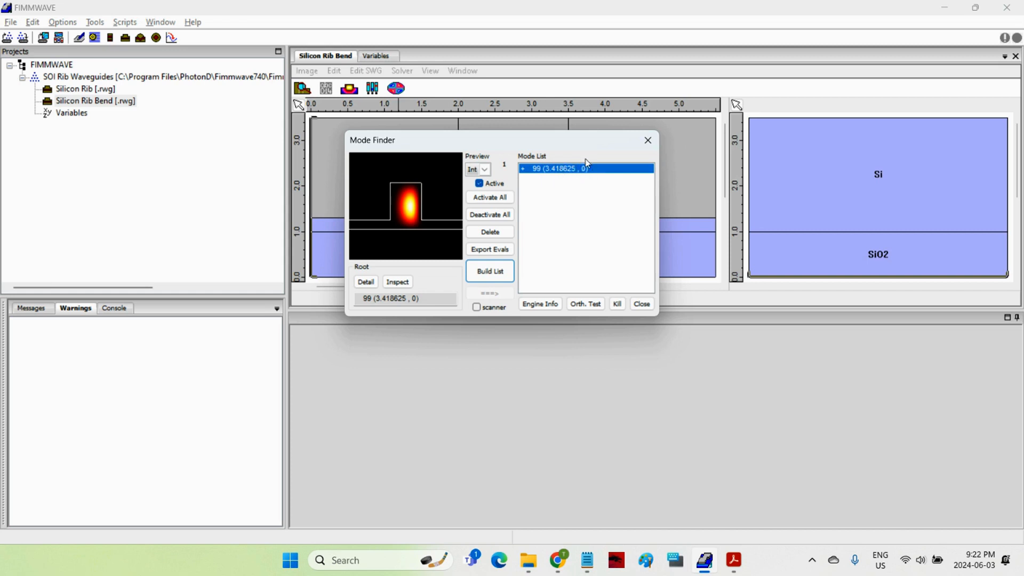
click(642, 304)
click(514, 334)
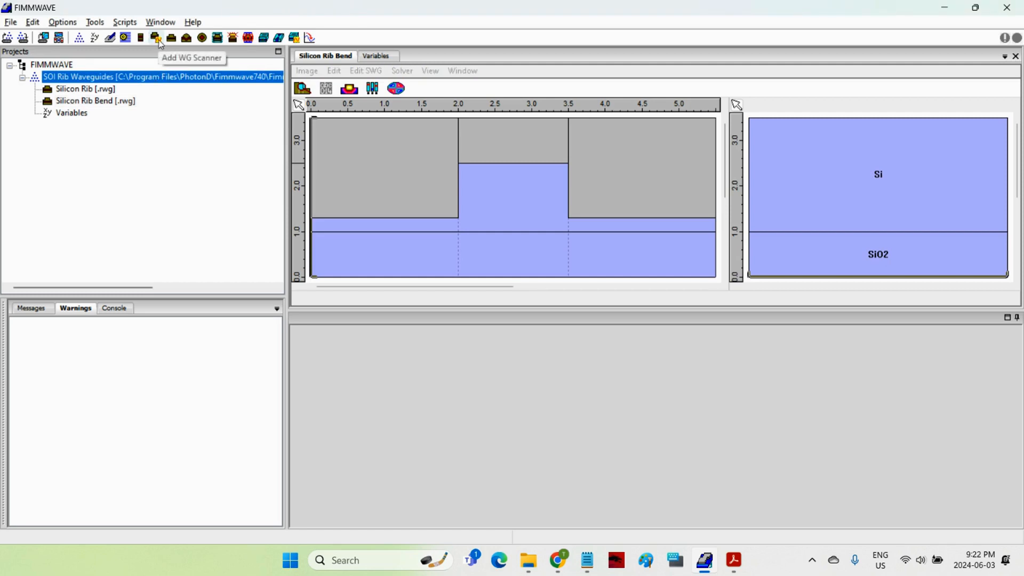
Step: Add a new waveguide scanner node named "WG Scanner" to the project
click(160, 42)
click(472, 271)
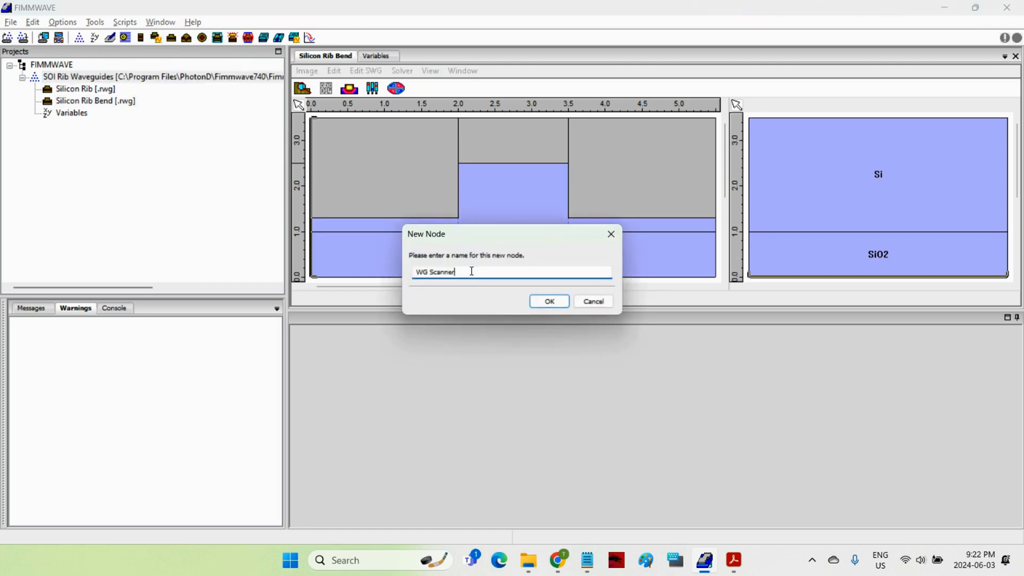
key(Return)
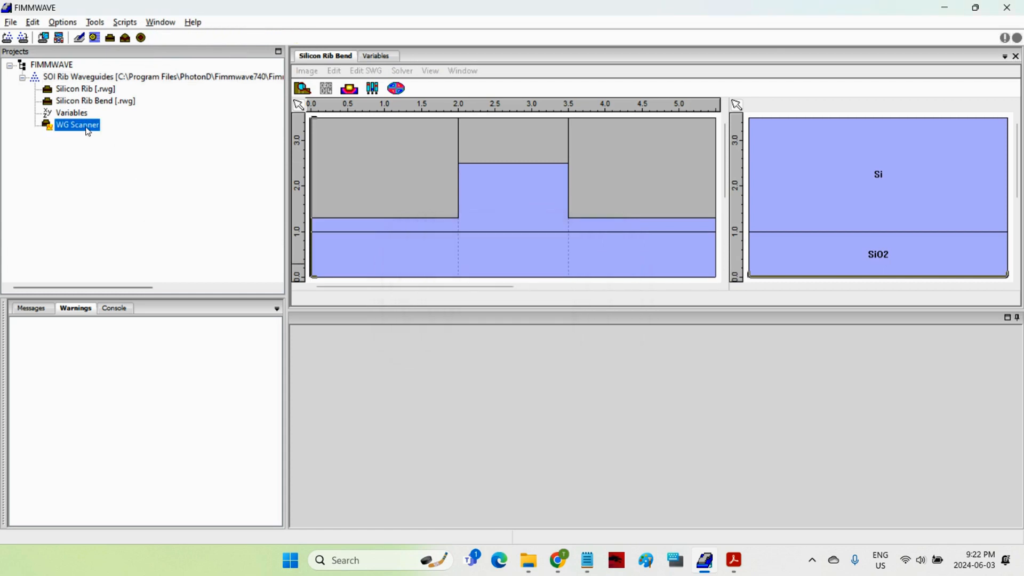
Step: Open the WG Scanner and set its start point waveguide to the Silicon Rib Bend device
double_click(88, 131)
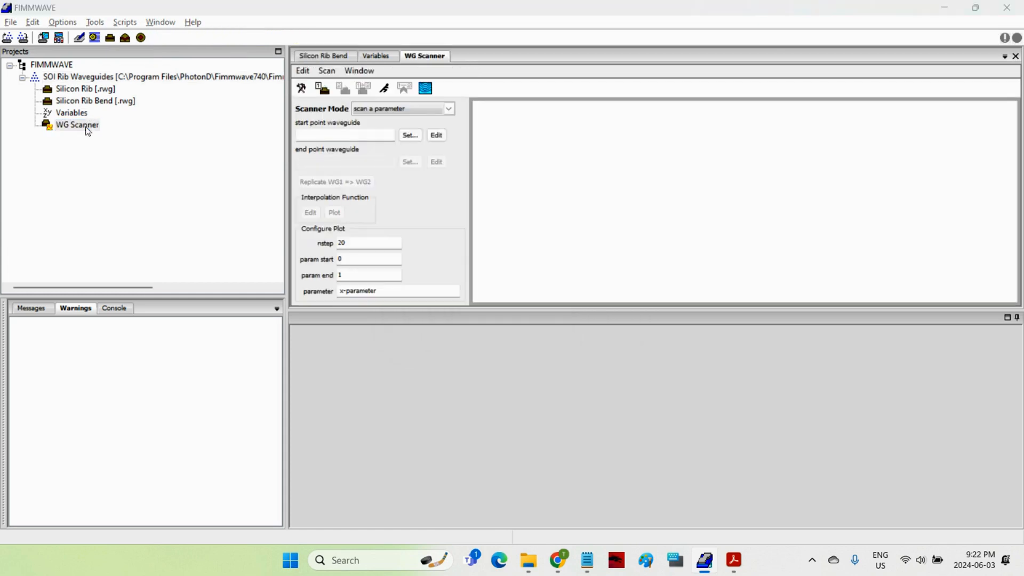
click(409, 135)
click(472, 220)
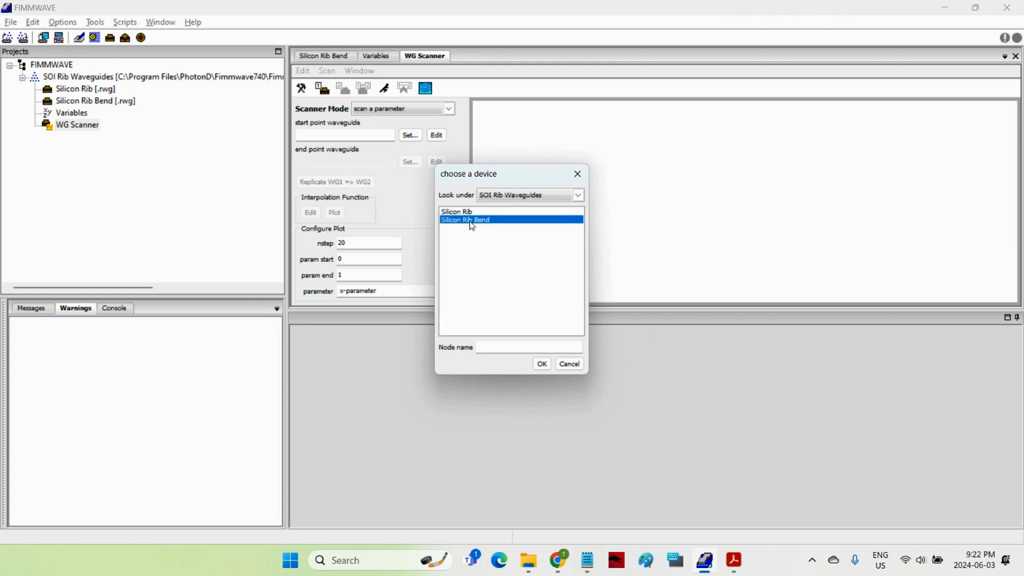
click(542, 363)
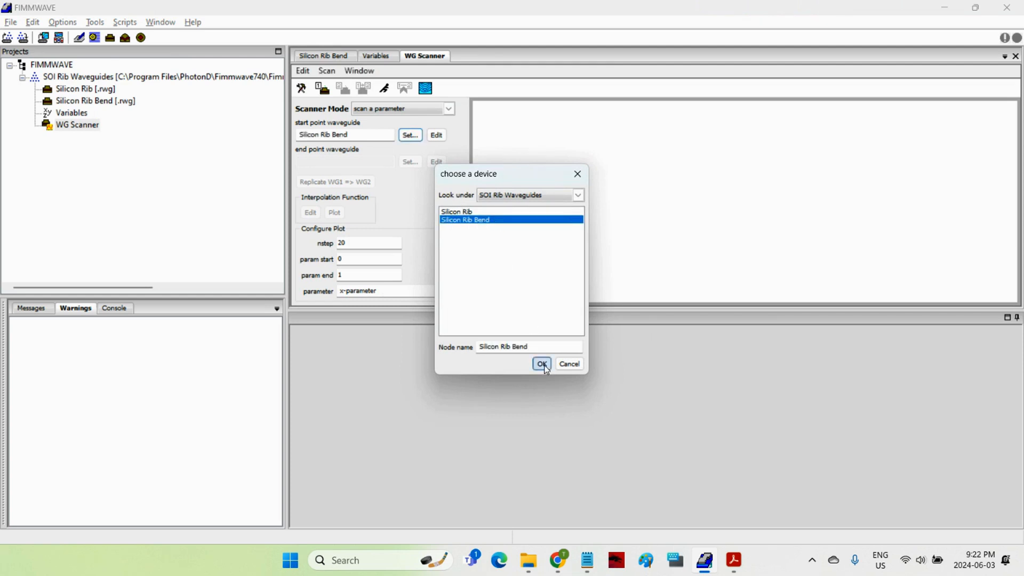
Step: Configure the scan to sweep the radius parameter from 25 to 10 in 16 steps
click(398, 291)
text(ra)
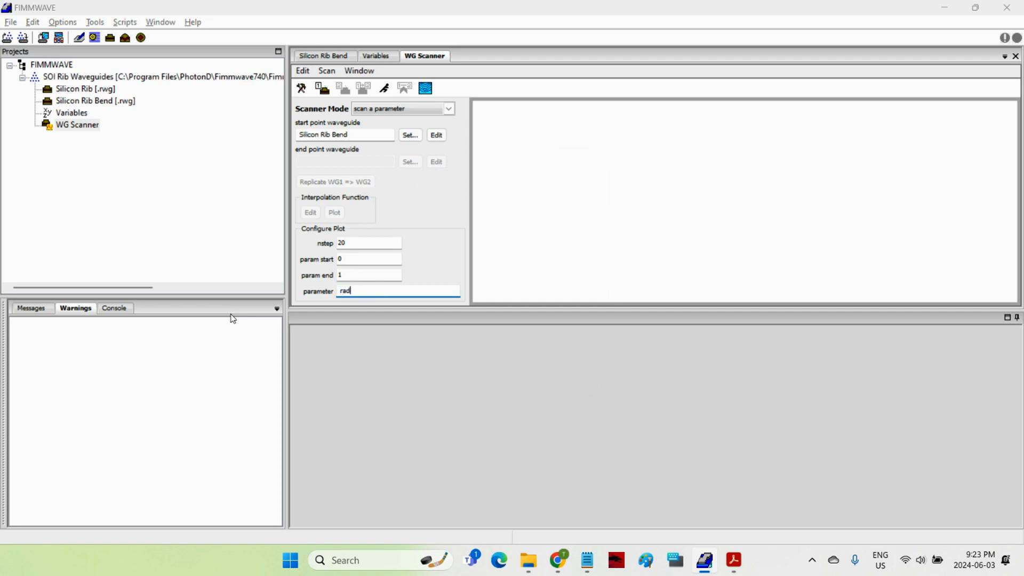
click(354, 259)
click(351, 274)
text(0)
double_click(351, 243)
key(BackSpace)
text(16)
Step: Start the scan, adding a mode loss (imag ev) plot for mode 1, and maximize the scan results plot
click(334, 73)
click(332, 75)
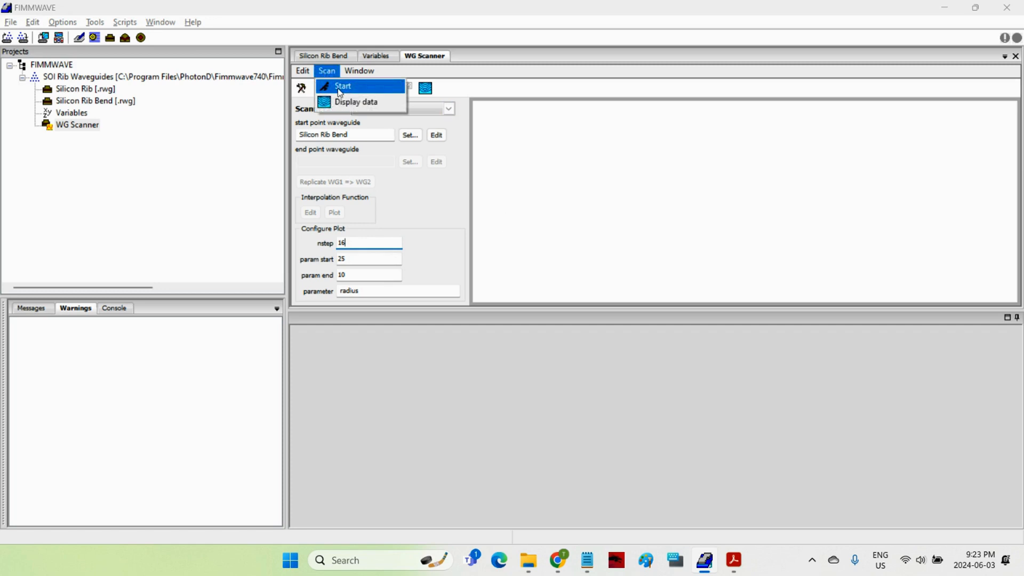
click(340, 90)
drag(613, 31, 420, 154)
click(385, 270)
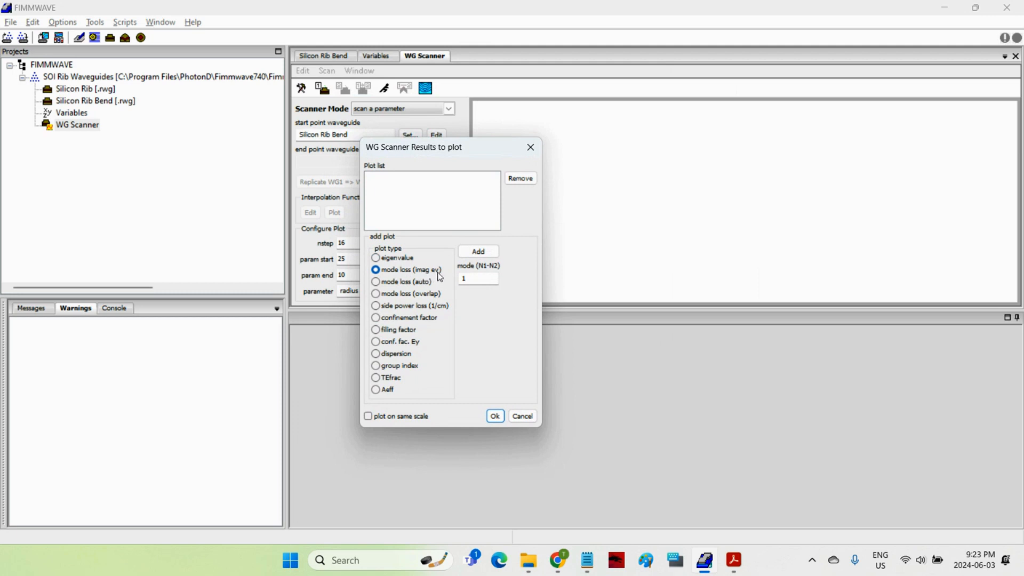
click(480, 253)
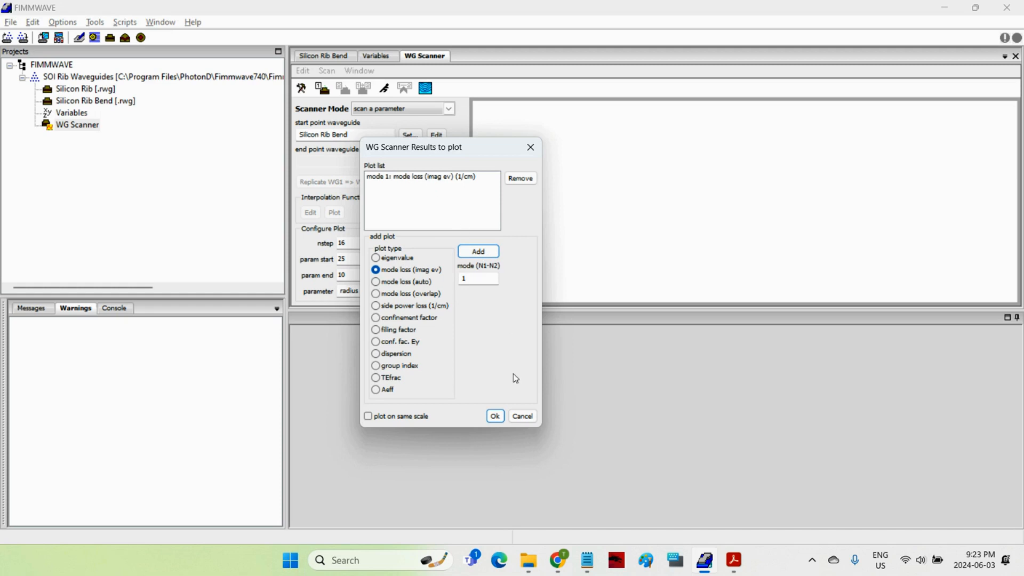
click(495, 418)
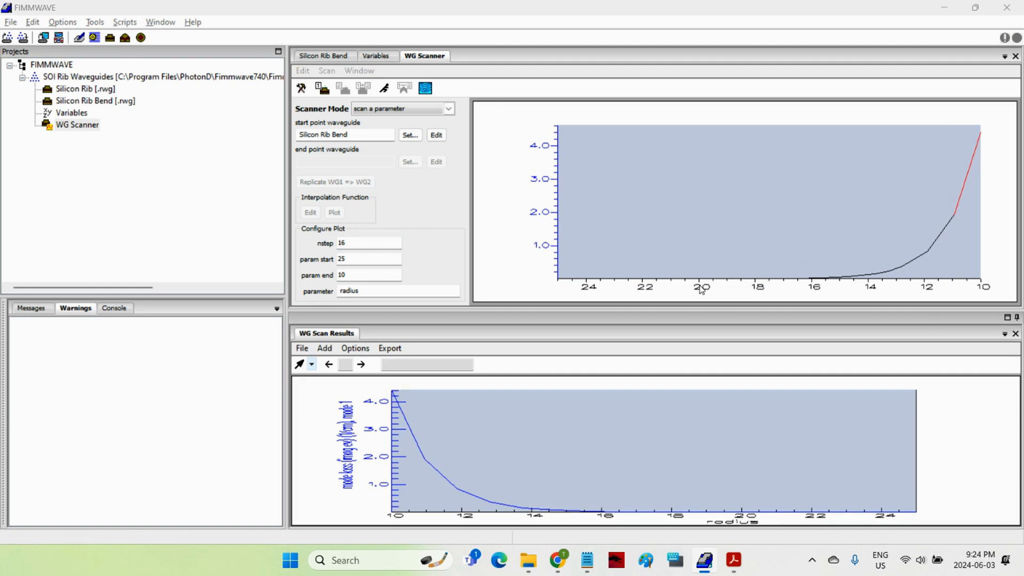
click(1008, 318)
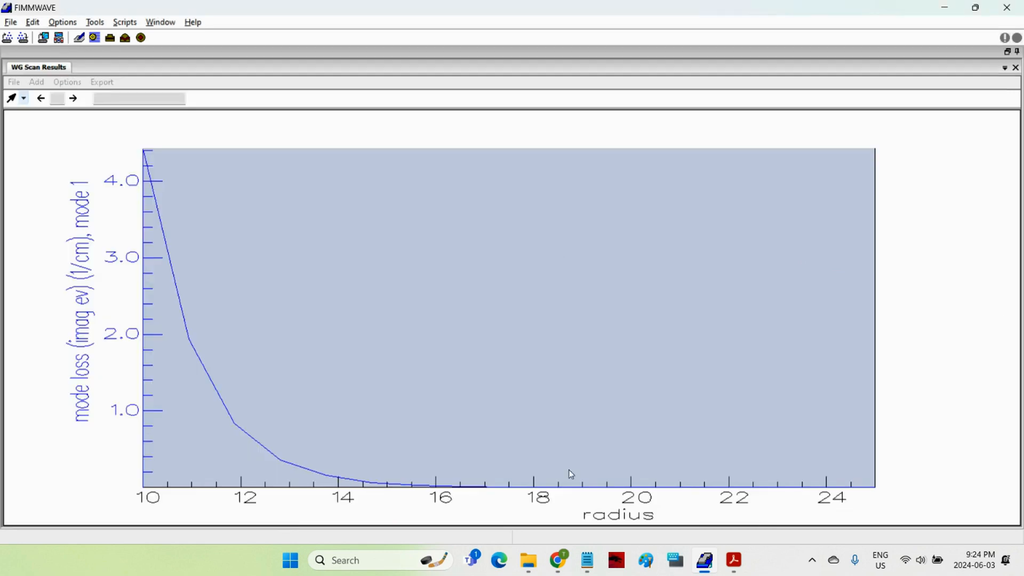